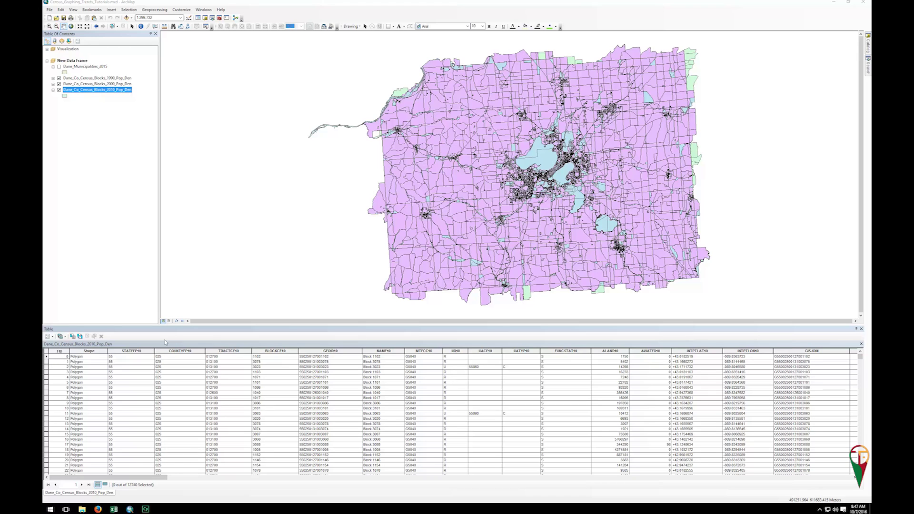
# Bring the ArcMap window with the Dane_Co_Census_Blocks_2010_Pop_Den layer into focus.
pyautogui.click(219, 339)
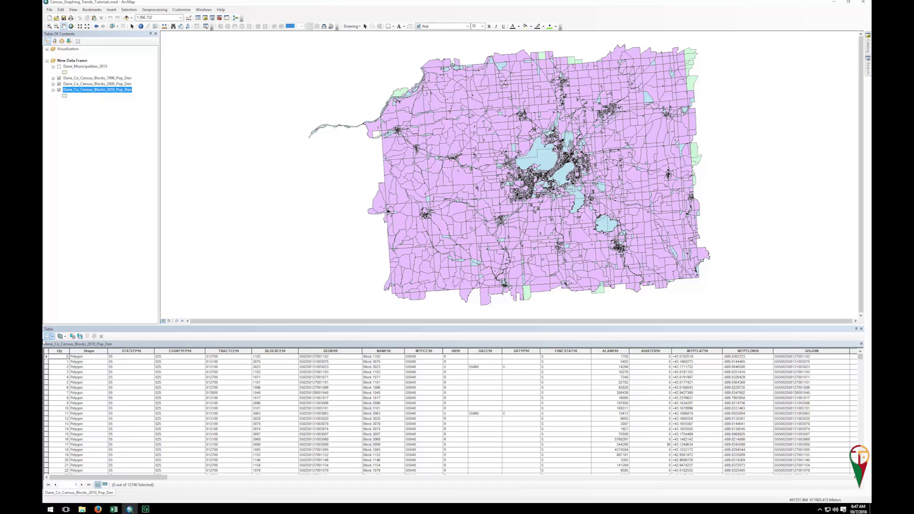
# Choose Export from the census blocks table's Table Options menu.
pyautogui.click(53, 336)
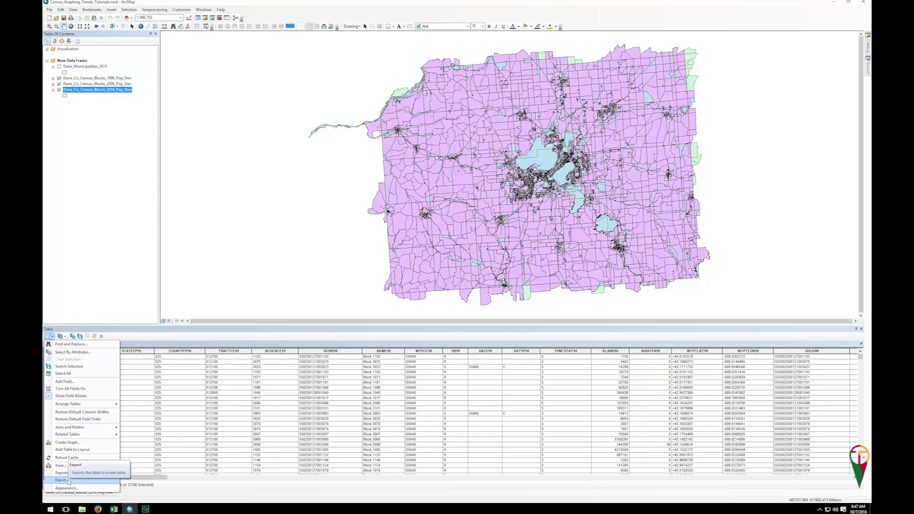
pyautogui.click(235, 440)
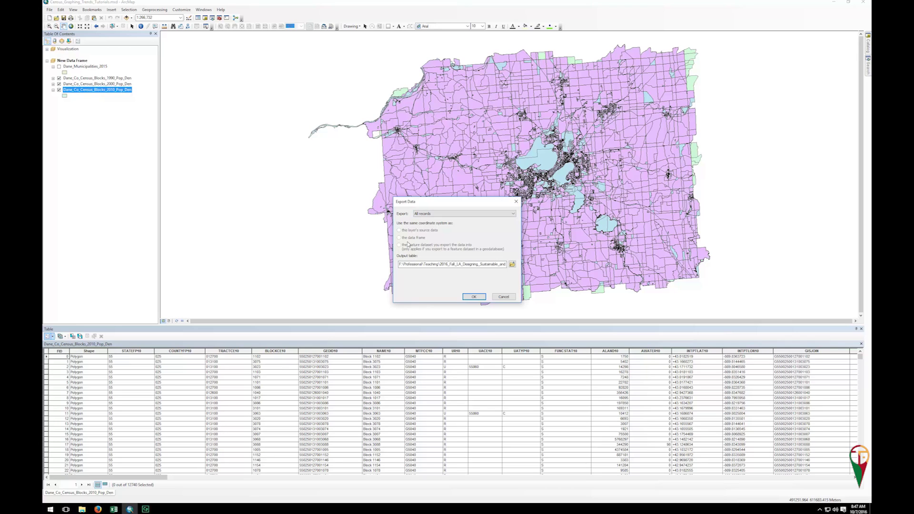
# Browse to the Processed_Data > Tables folder as the export output location.
pyautogui.click(513, 265)
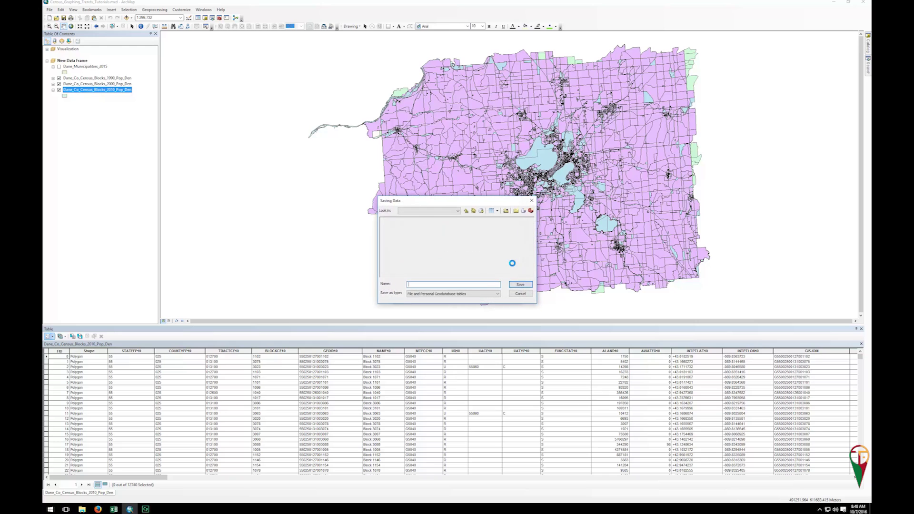
pyautogui.click(459, 211)
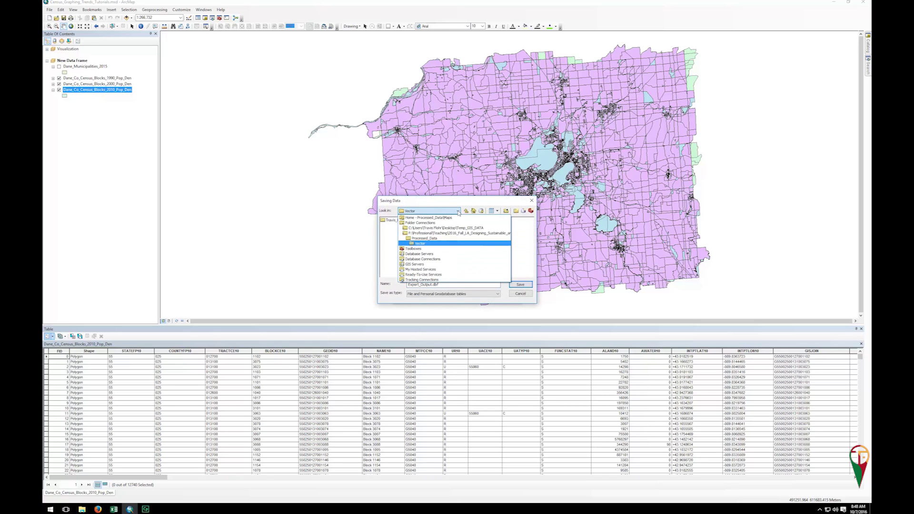
pyautogui.click(430, 244)
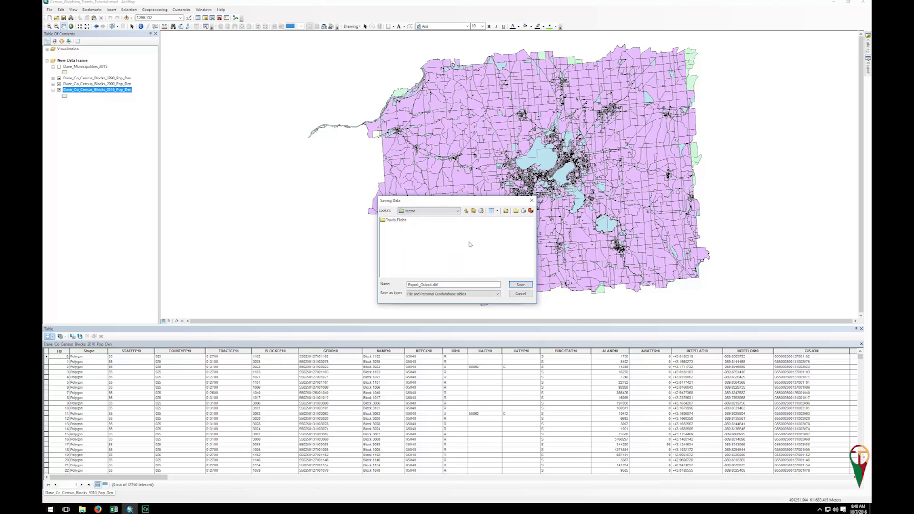
pyautogui.click(449, 212)
pyautogui.click(422, 239)
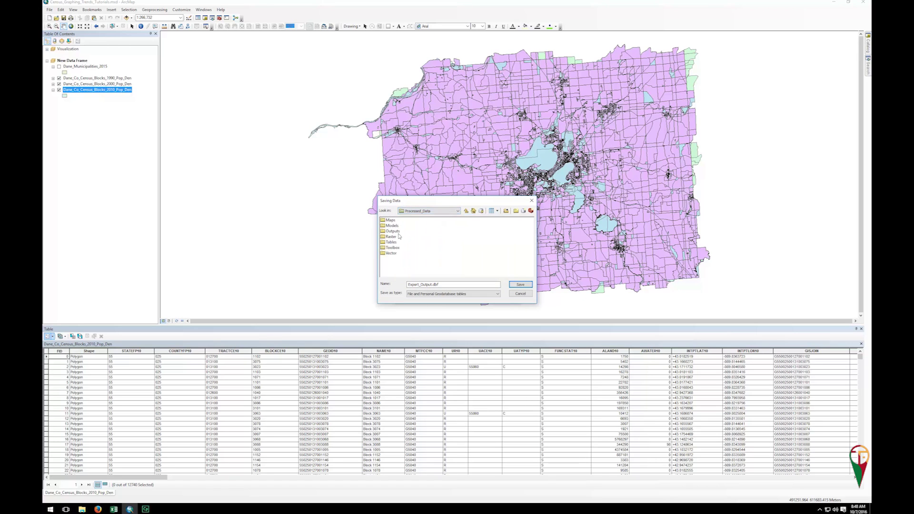
pyautogui.doubleClick(394, 244)
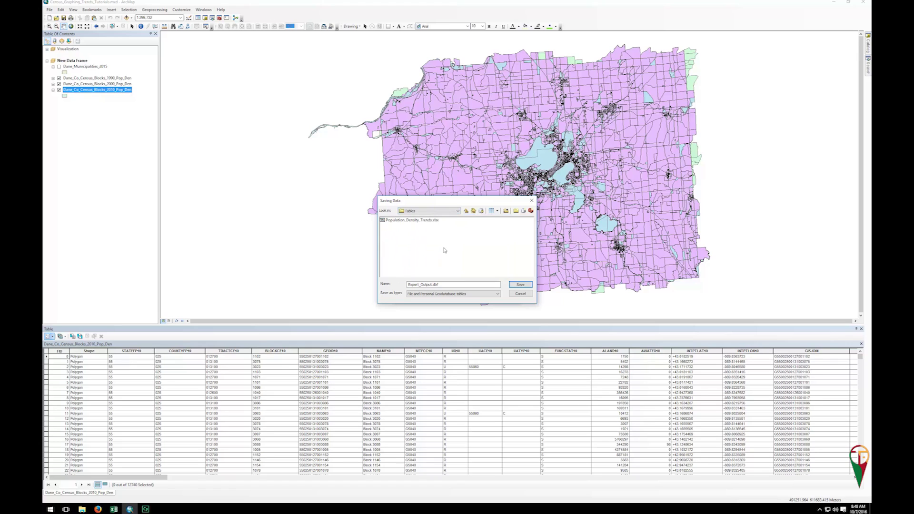
# Name the output Trends_2010_Census_blocks, saved as a dBASE Table, and confirm it.
pyautogui.doubleClick(433, 284)
pyautogui.write('Trends_2010_Census_blocks')
pyautogui.click(460, 294)
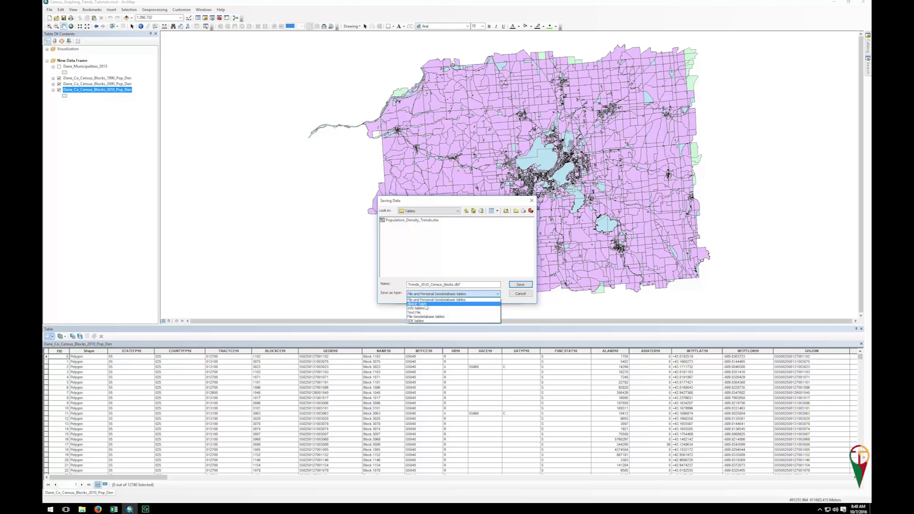
pyautogui.click(416, 304)
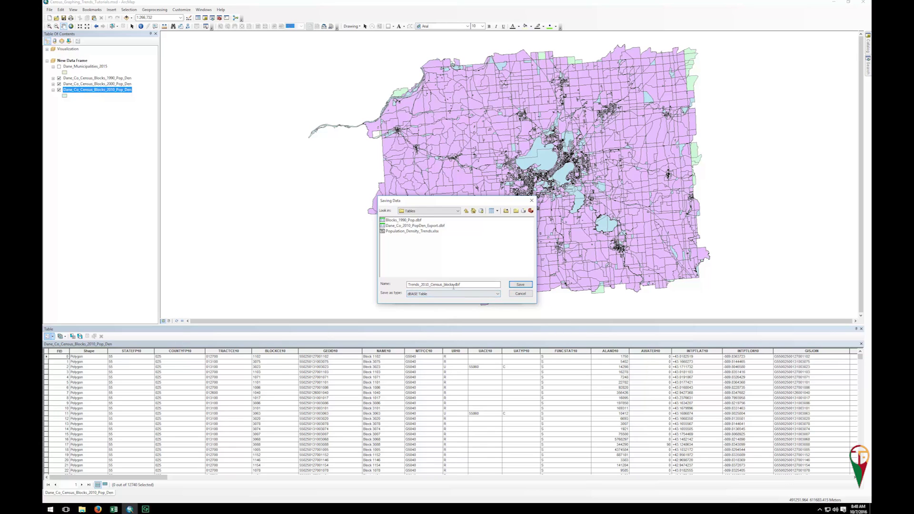
pyautogui.click(520, 286)
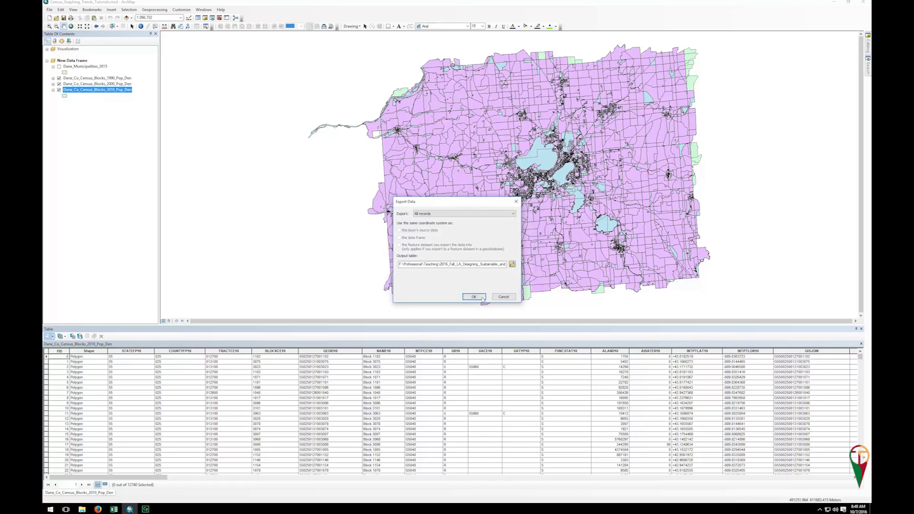
# Run the export without adding the table to the map, then switch to Basic_Census_Trends in Excel.
pyautogui.click(482, 297)
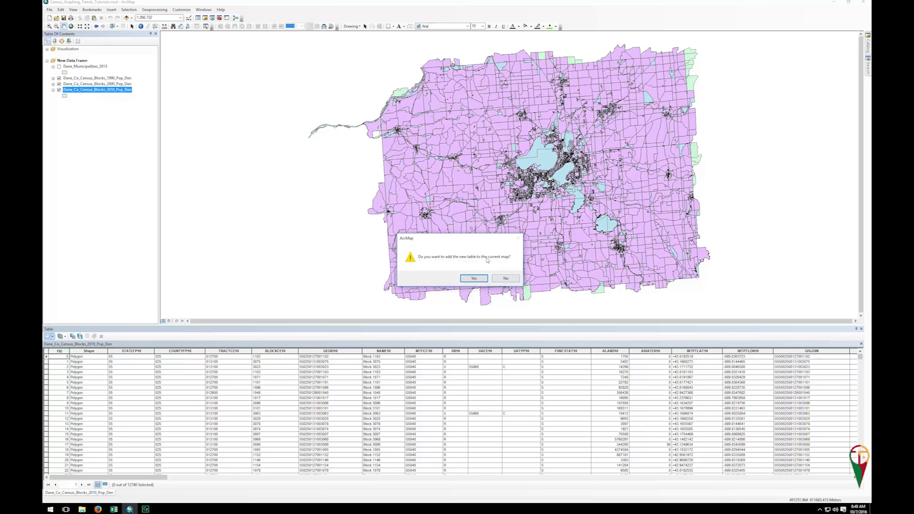
pyautogui.click(505, 279)
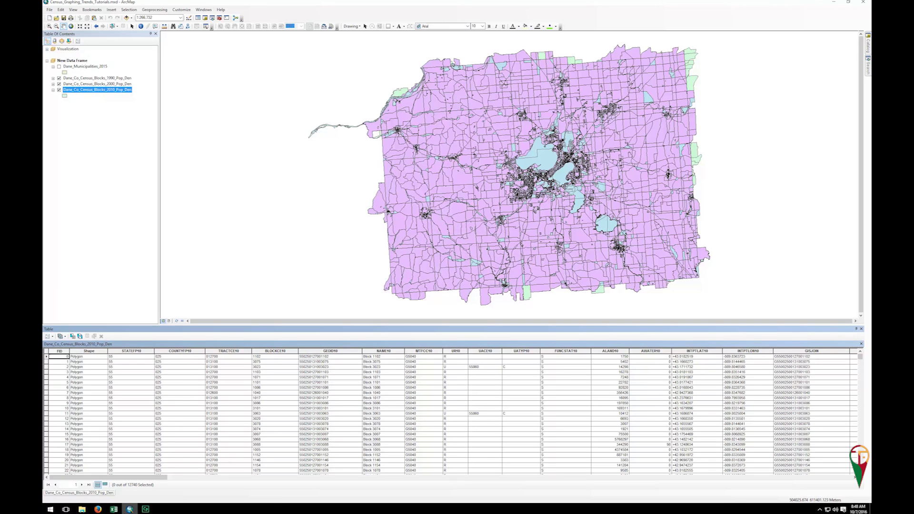
pyautogui.moveTo(115, 511)
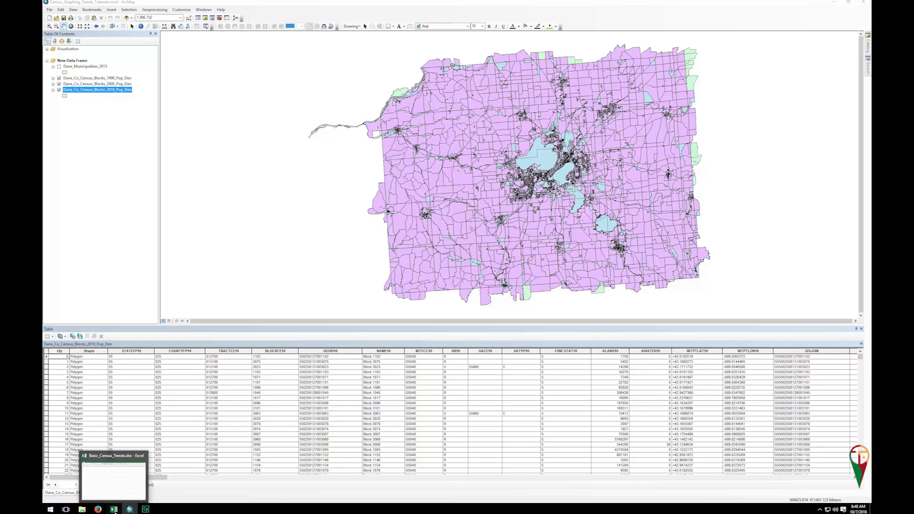
pyautogui.click(114, 510)
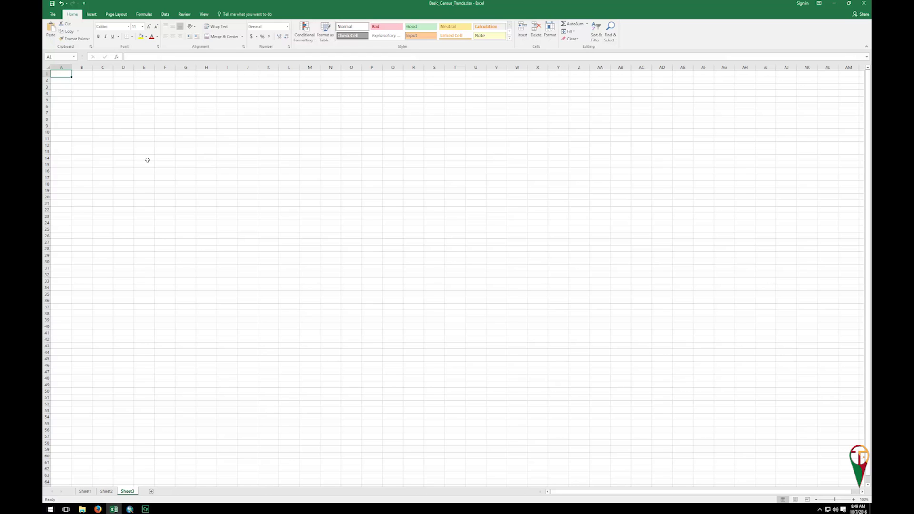
# Browse Excel's Open dialog to GIS_Data > Processed_Data > Tables and expand the file type filter.
pyautogui.click(53, 14)
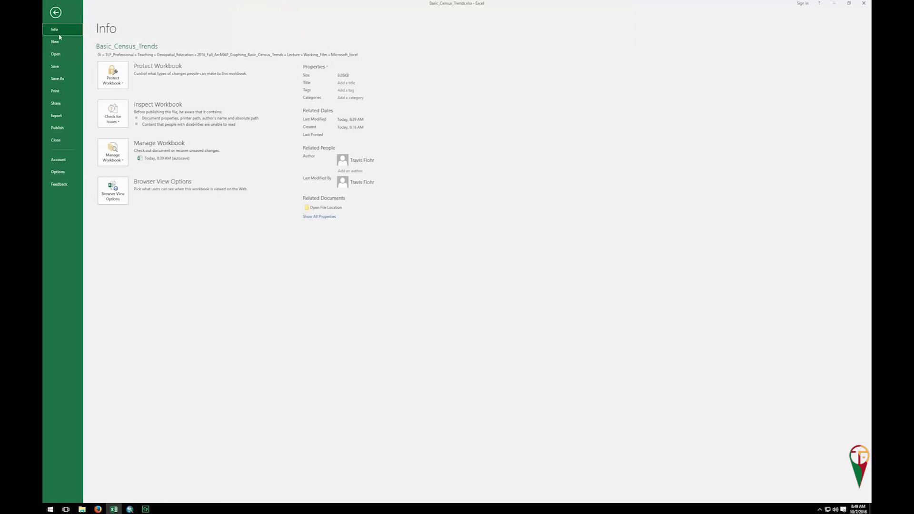
pyautogui.click(58, 55)
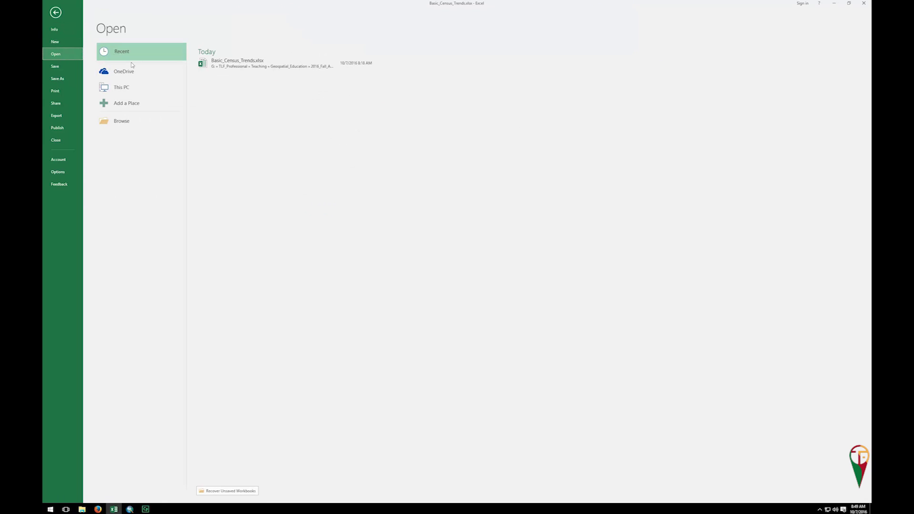
pyautogui.click(125, 122)
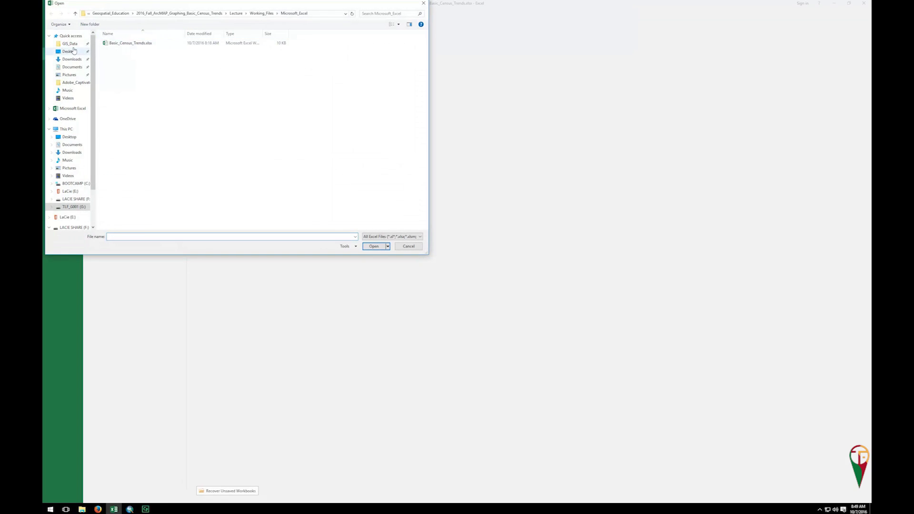
pyautogui.click(70, 44)
pyautogui.doubleClick(126, 50)
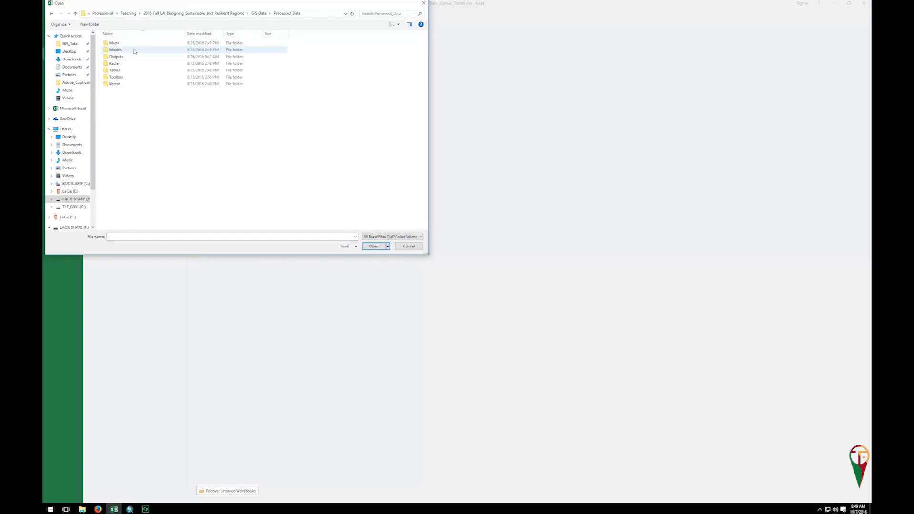
pyautogui.doubleClick(121, 71)
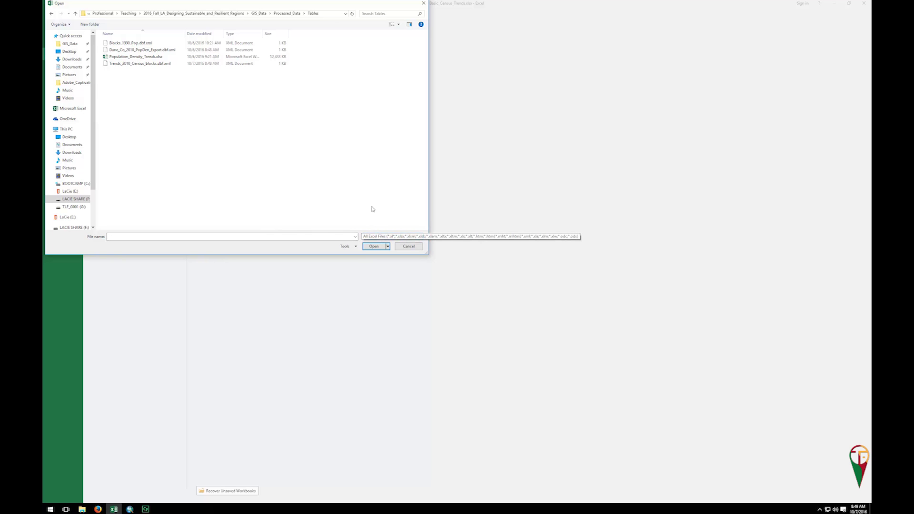
pyautogui.click(385, 237)
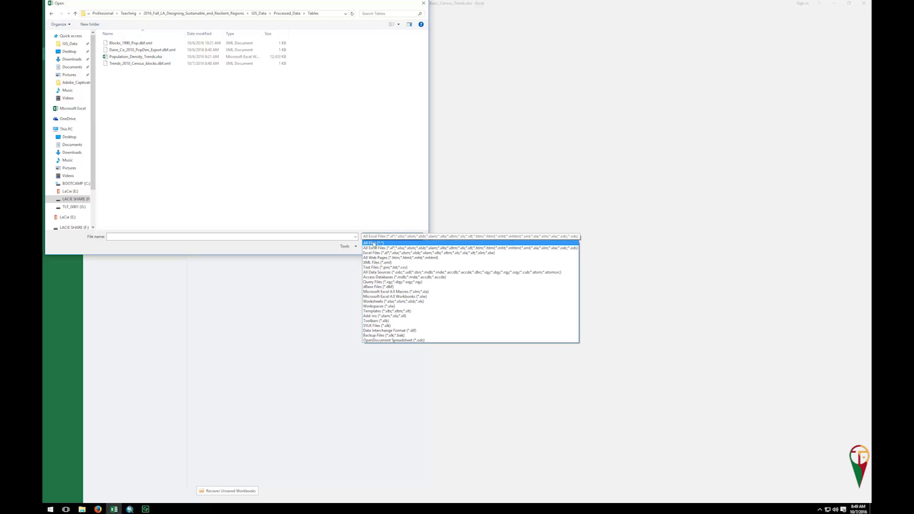
# Filter to All Files (*.*) and open Trends_2010_Census_blocks.dbf, cancelling an accidental rename.
pyautogui.click(375, 243)
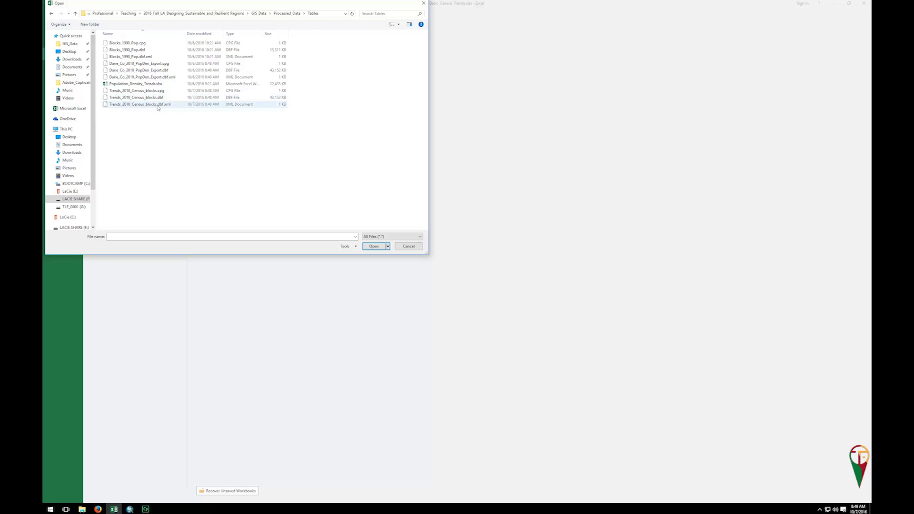
pyautogui.click(232, 98)
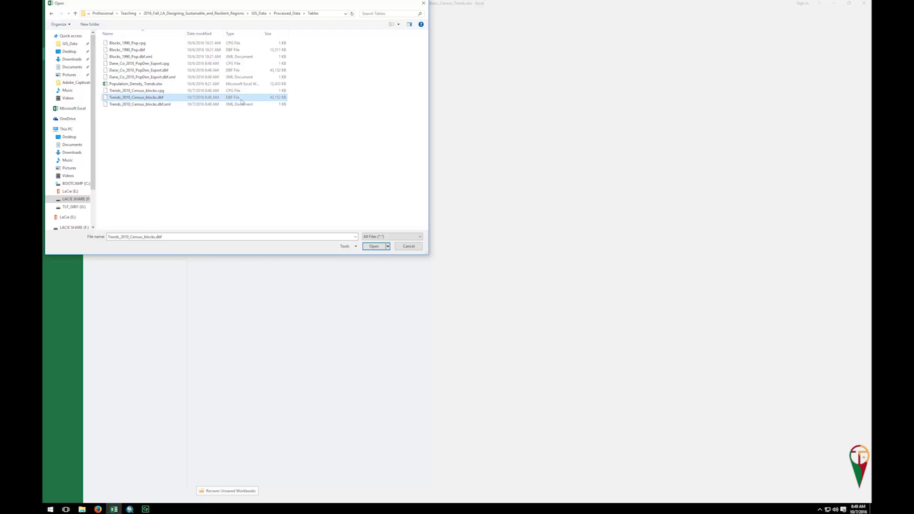
pyautogui.click(162, 97)
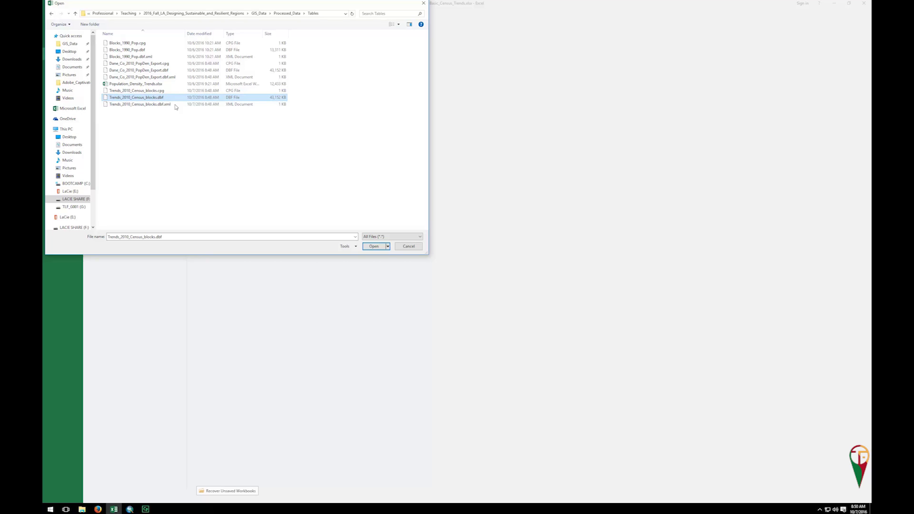
pyautogui.click(372, 247)
pyautogui.click(380, 247)
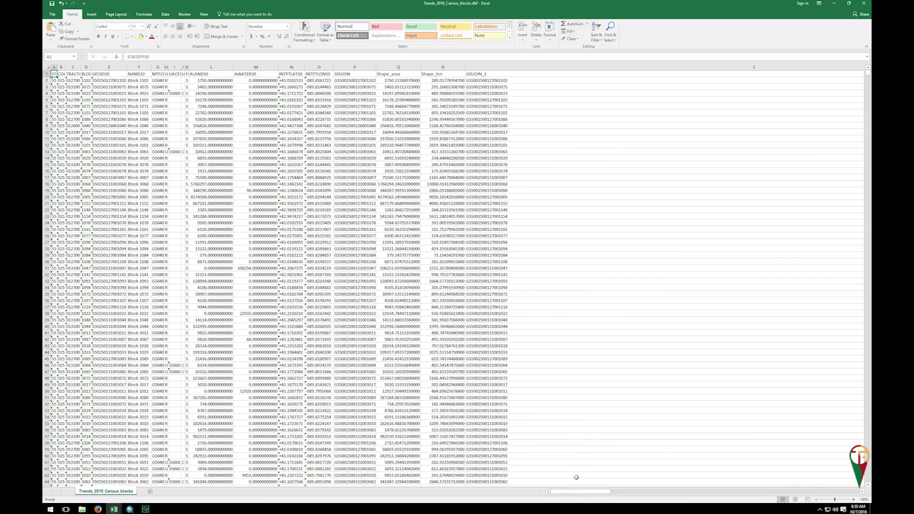
# Scroll right across the sheet, narrow the wide GISJOIN_1 column, and select the PopDenSqMi column.
pyautogui.moveTo(565, 493); pyautogui.dragTo(602, 491)
pyautogui.moveTo(673, 69); pyautogui.dragTo(246, 71)
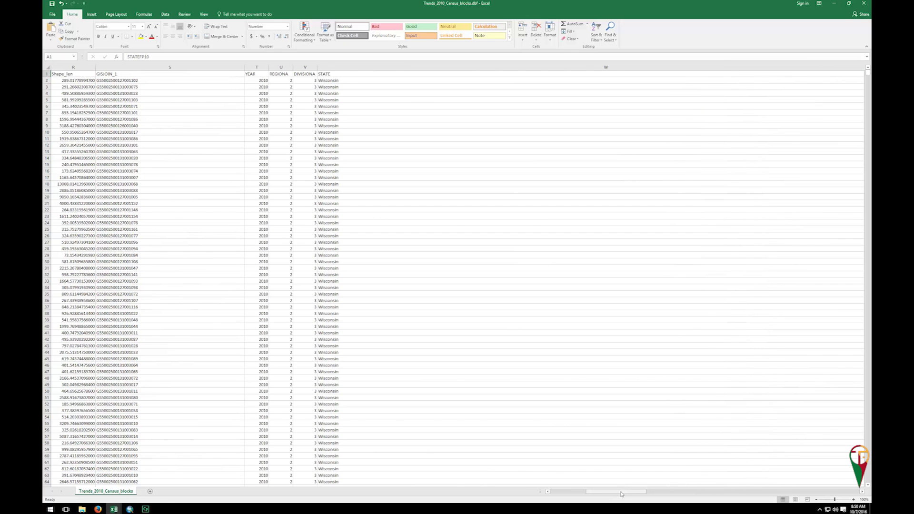
pyautogui.moveTo(621, 494); pyautogui.dragTo(833, 493)
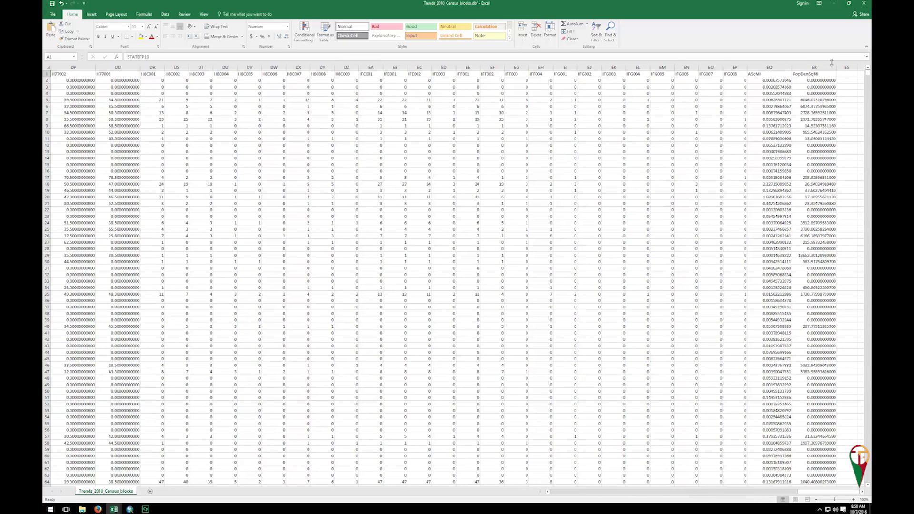
pyautogui.click(817, 68)
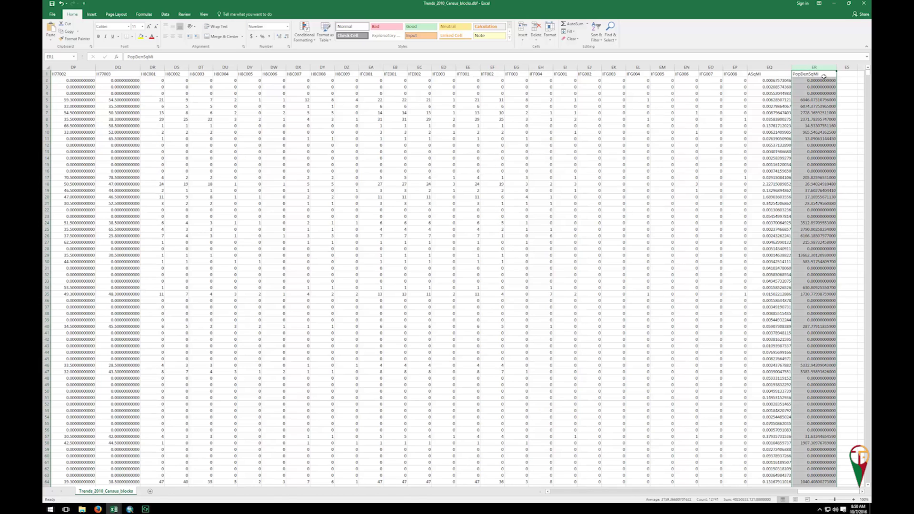